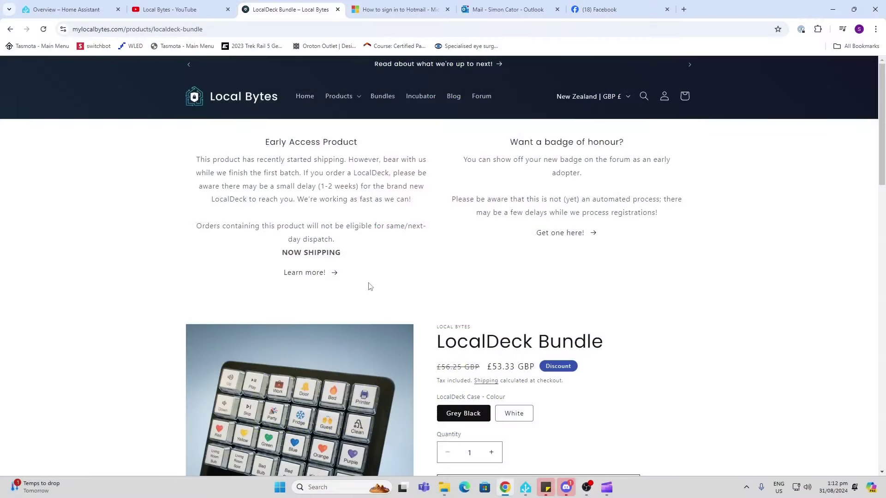
# Scroll the LocalDeck Bundle page to show its photo, £53.33 price and Add to cart / Buy it now buttons
pyautogui.scroll(-3, 369, 286)
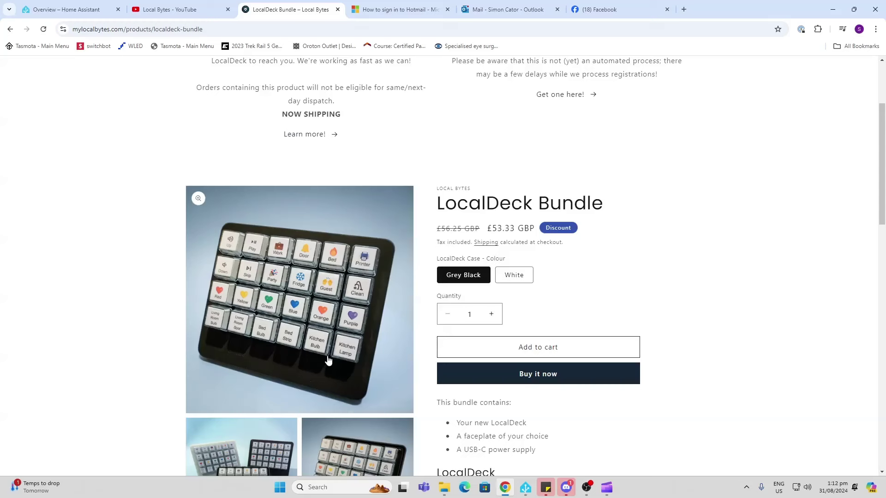
# Read down the LocalDeck description, highlighting Key features phrases like '70 million presses' and 'powered by'
pyautogui.scroll(-2, 316, 318)
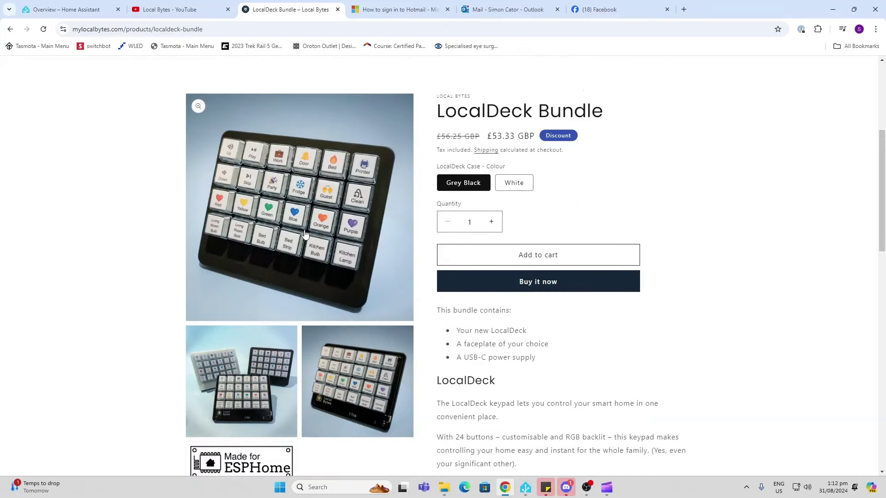
pyautogui.scroll(-1, 305, 234)
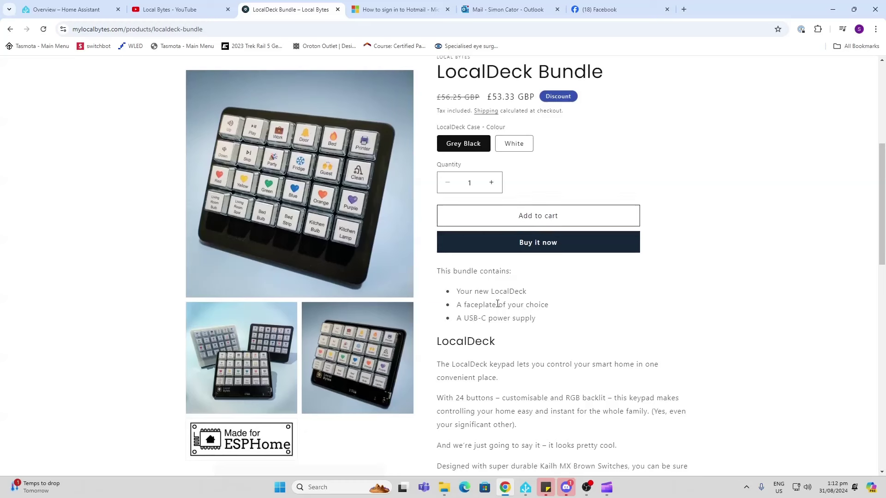
pyautogui.scroll(-2, 501, 305)
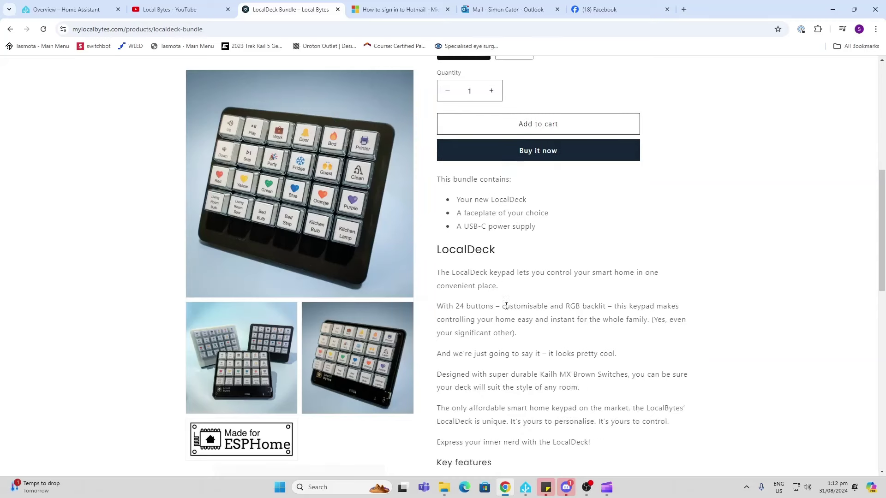
pyautogui.scroll(-3, 506, 306)
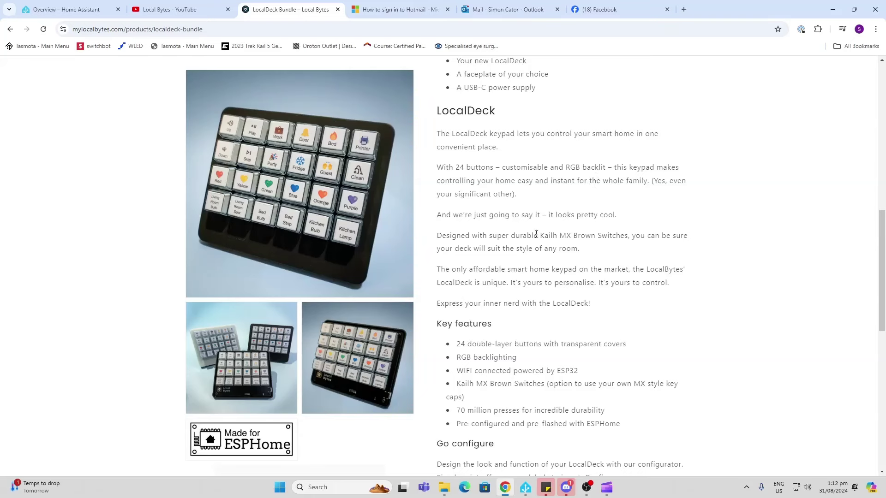
pyautogui.scroll(-1, 538, 233)
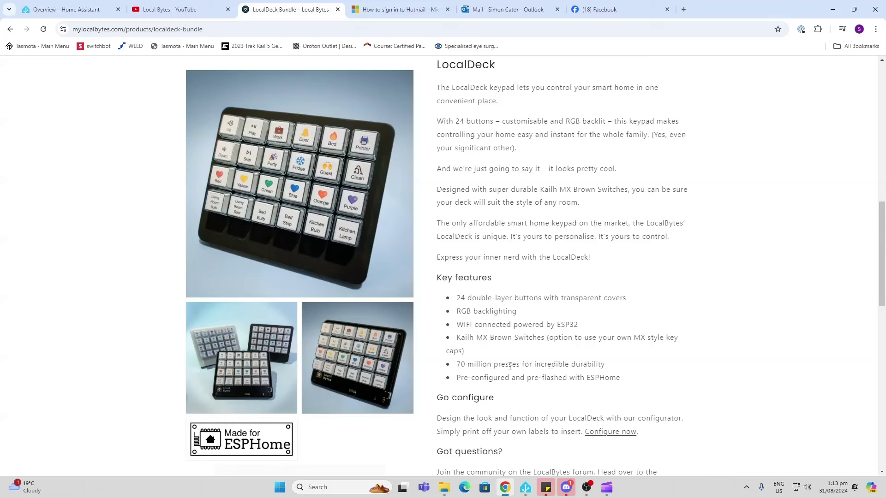
pyautogui.moveTo(508, 364); pyautogui.dragTo(552, 364)
pyautogui.click(482, 364)
pyautogui.doubleClick(482, 364)
pyautogui.click(506, 367)
pyautogui.moveTo(513, 324); pyautogui.dragTo(557, 326)
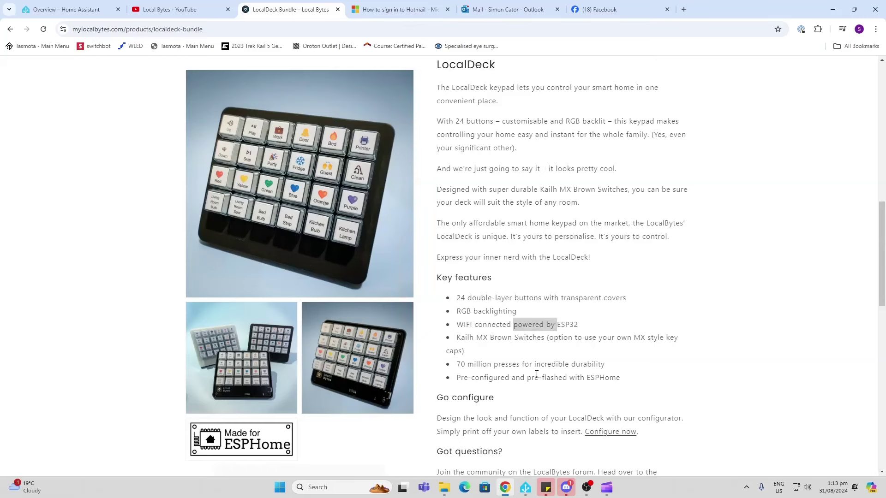
# Continue scrolling down the page to the 'You may also like' related products
pyautogui.scroll(-1, 664, 404)
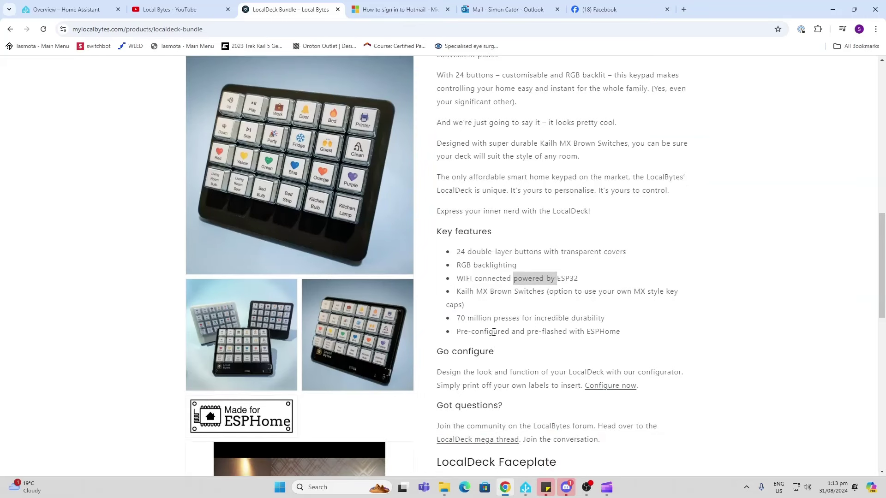
pyautogui.scroll(-2, 556, 328)
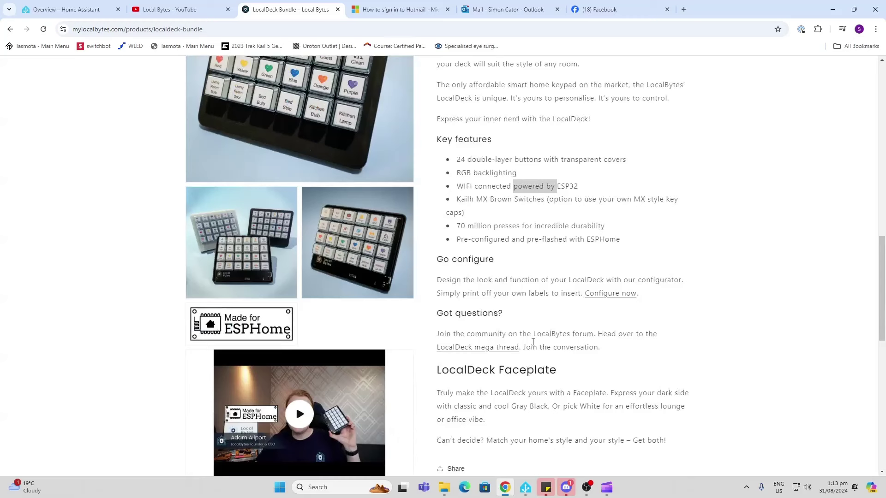
pyautogui.scroll(-1, 533, 341)
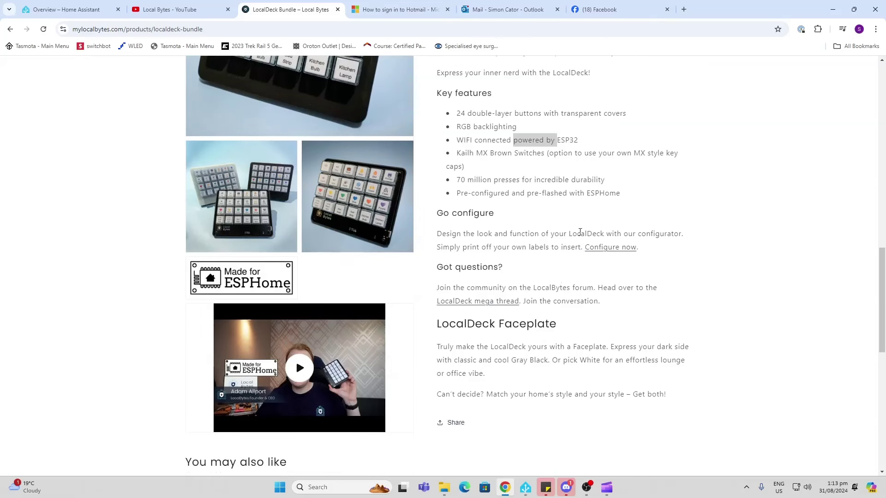
pyautogui.scroll(-2, 556, 332)
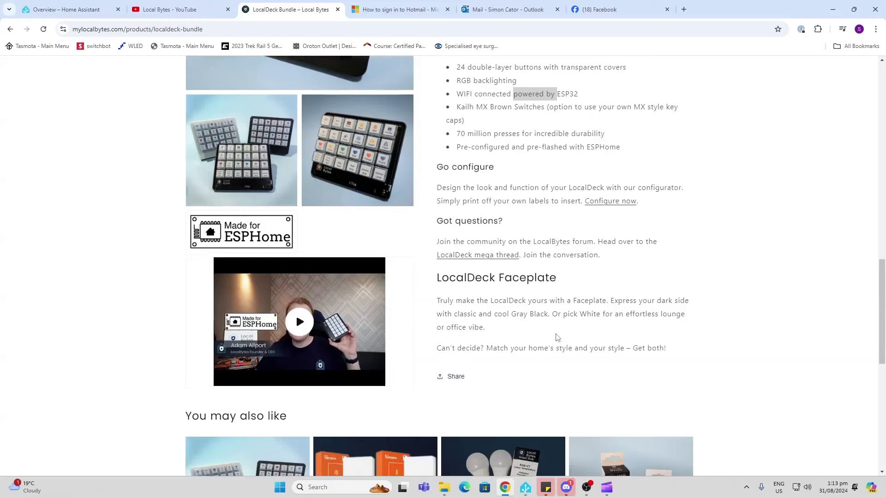
pyautogui.scroll(-2, 558, 337)
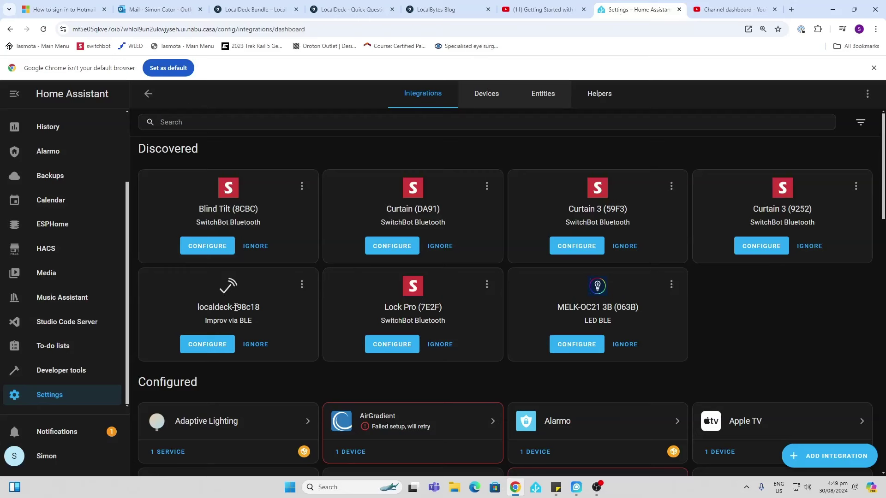
# Configure localdeck-f98c18, choose 'Connect device to a Wi-Fi network', and submit the network name and password
pyautogui.click(214, 344)
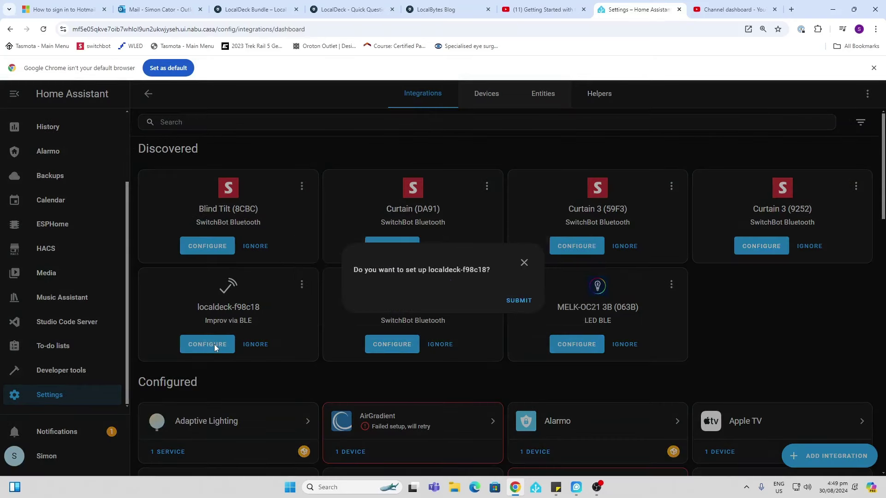
pyautogui.click(520, 301)
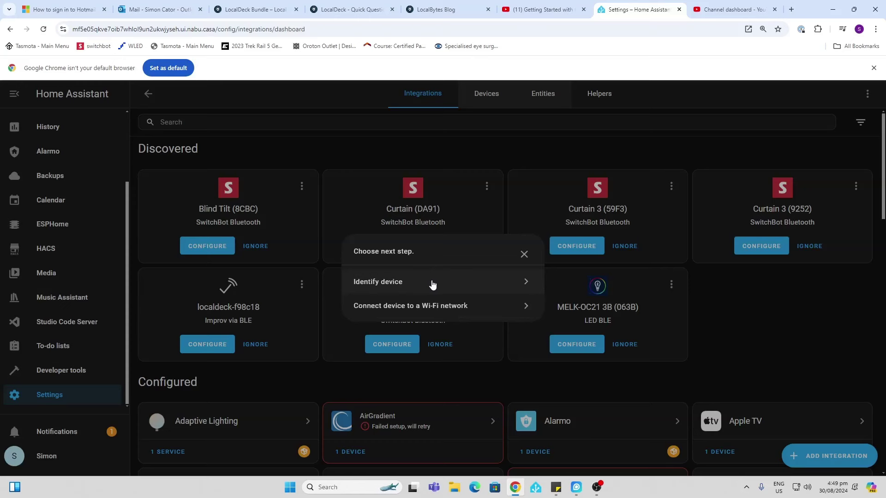
pyautogui.click(439, 305)
pyautogui.click(428, 268)
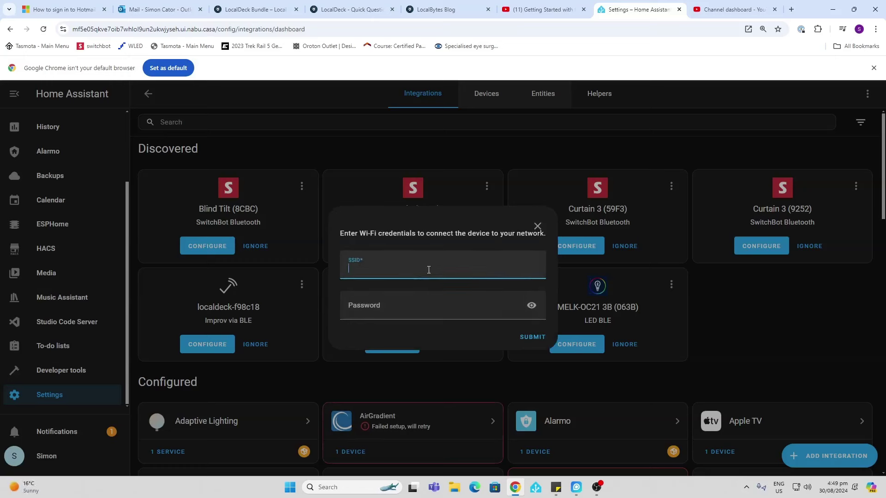
pyautogui.write('Bo')
pyautogui.hotkey('ctrl', 'f')
pyautogui.click(532, 337)
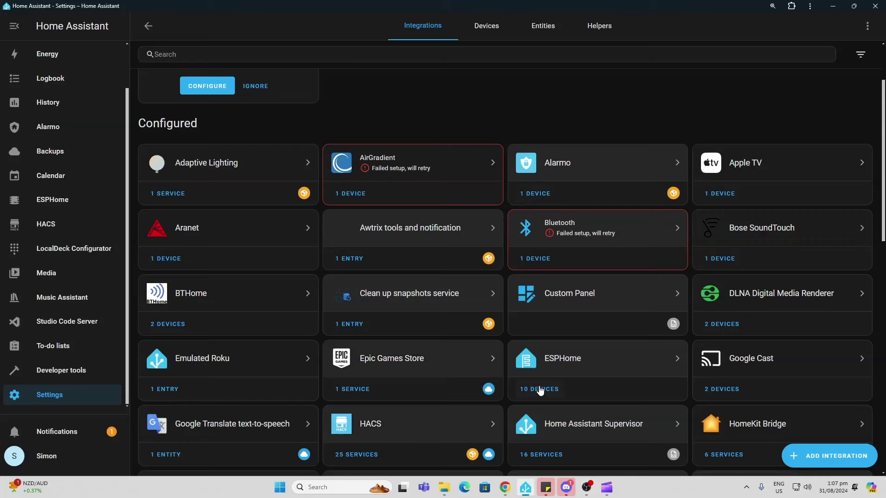
# Open the LocalDeck device page under ESPHome and view, then close, Button 01 Light's details
pyautogui.click(538, 390)
pyautogui.click(192, 144)
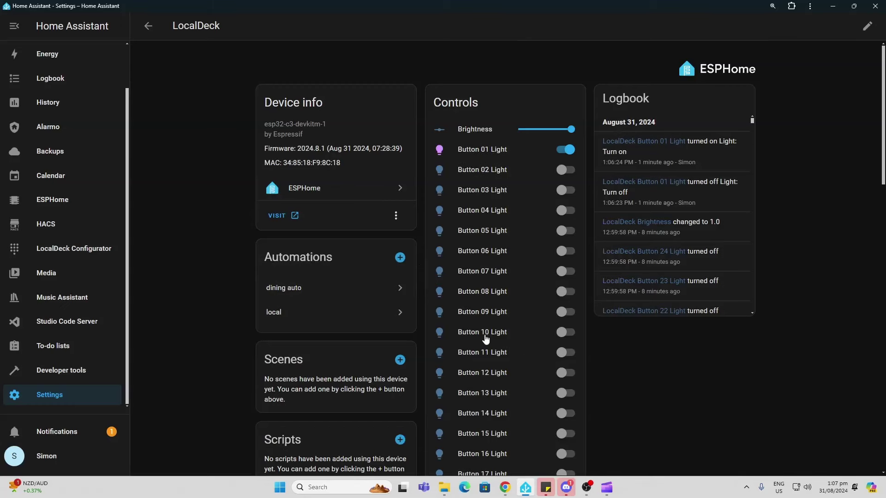
pyautogui.scroll(-4, 485, 340)
pyautogui.scroll(5, 489, 374)
pyautogui.click(440, 149)
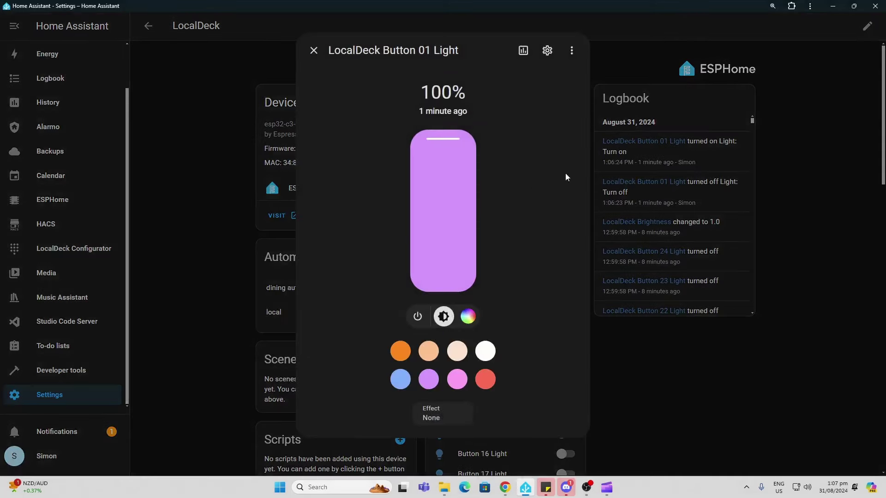
pyautogui.click(313, 50)
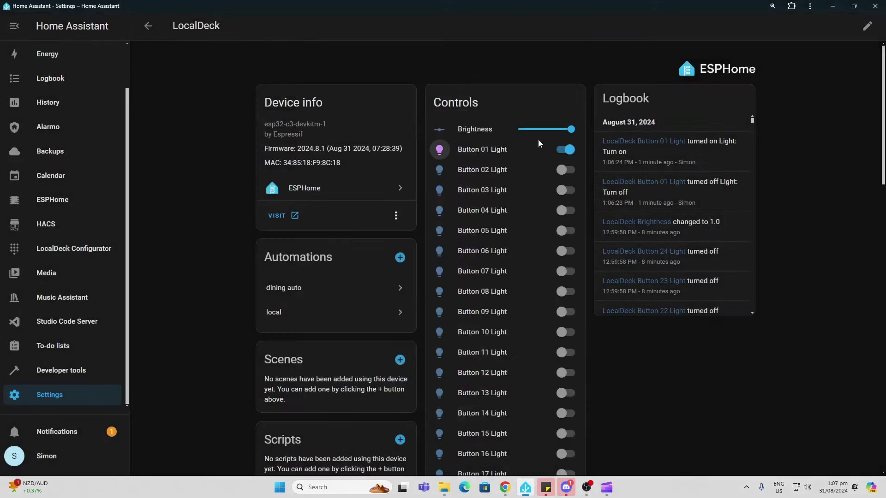
# Set LocalDeck brightness to 0.62, reveal the hidden configuration entity, and open LocalDeck Configurator
pyautogui.click(551, 129)
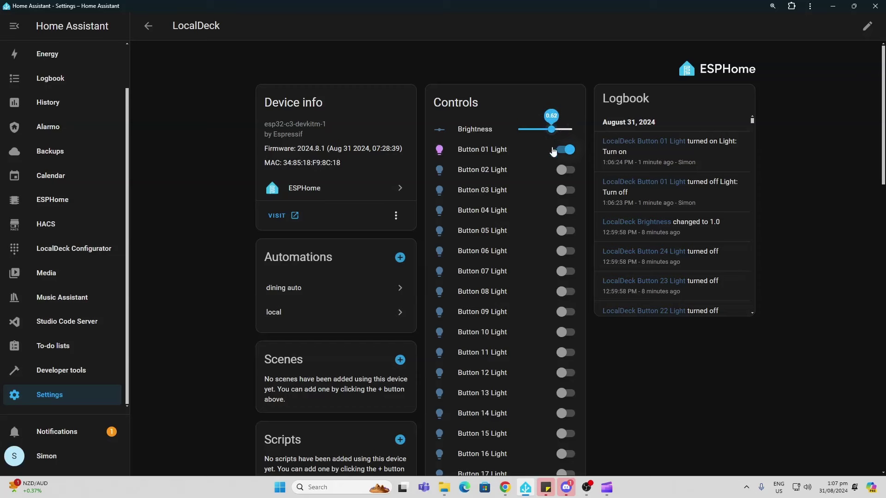
pyautogui.scroll(-7, 510, 180)
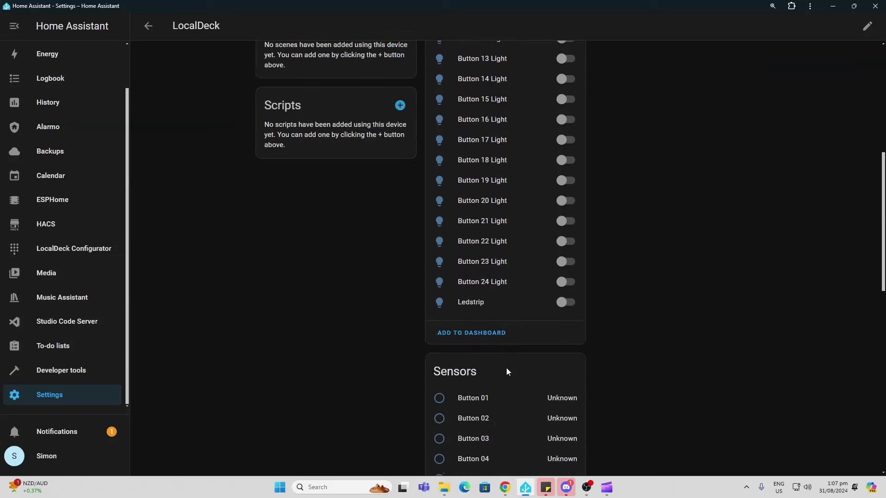
pyautogui.scroll(-5, 506, 367)
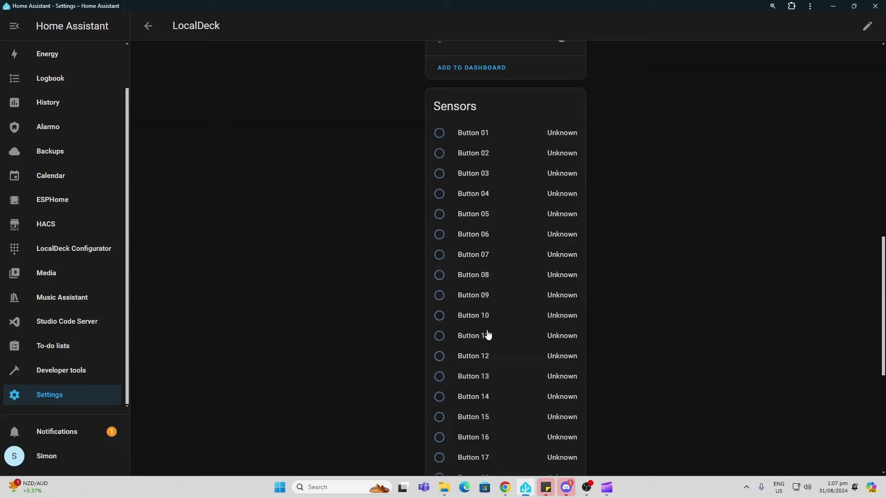
pyautogui.scroll(-2, 486, 336)
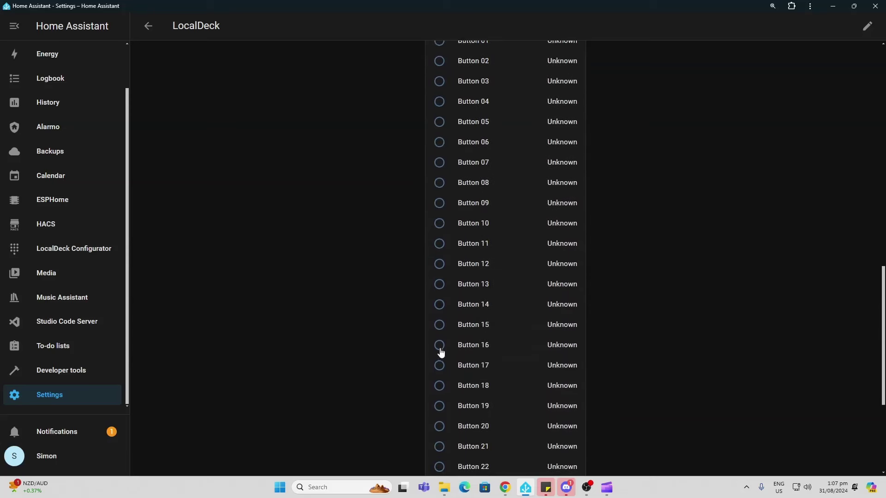
pyautogui.scroll(-4, 491, 355)
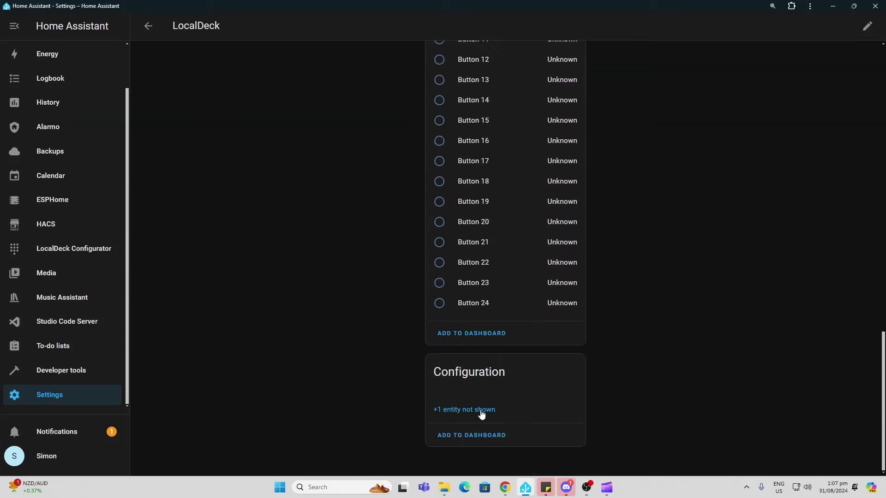
pyautogui.click(481, 410)
pyautogui.scroll(12, 537, 411)
pyautogui.scroll(-3, 472, 286)
pyautogui.scroll(7, 476, 292)
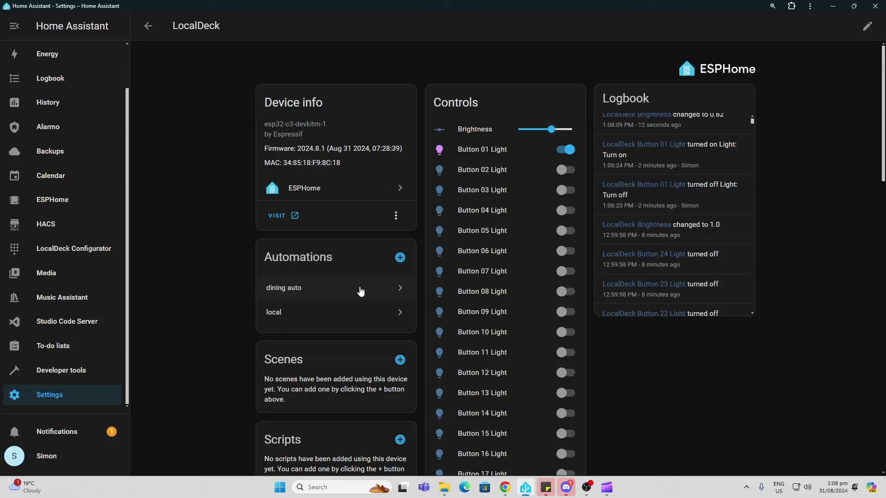
pyautogui.click(57, 250)
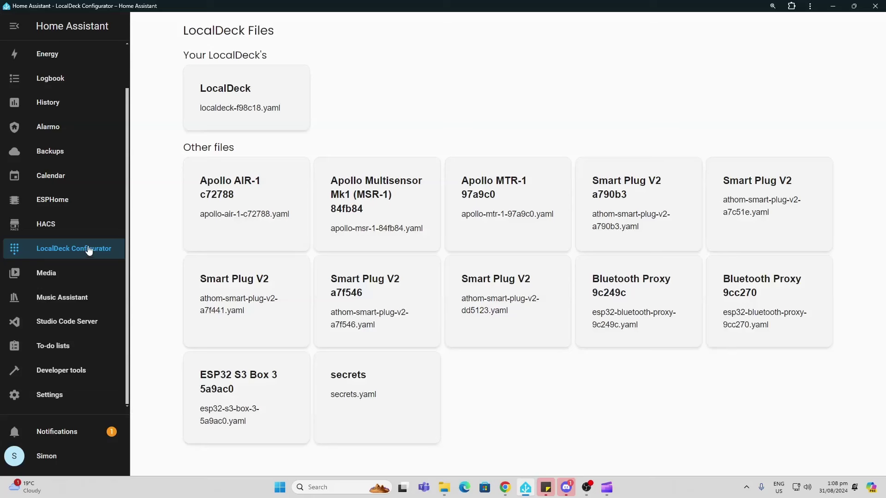
# Open localdeck-f98c18, check the entities of buttons 1–5 (button 1 is light.tv_strip), and save
pyautogui.click(219, 95)
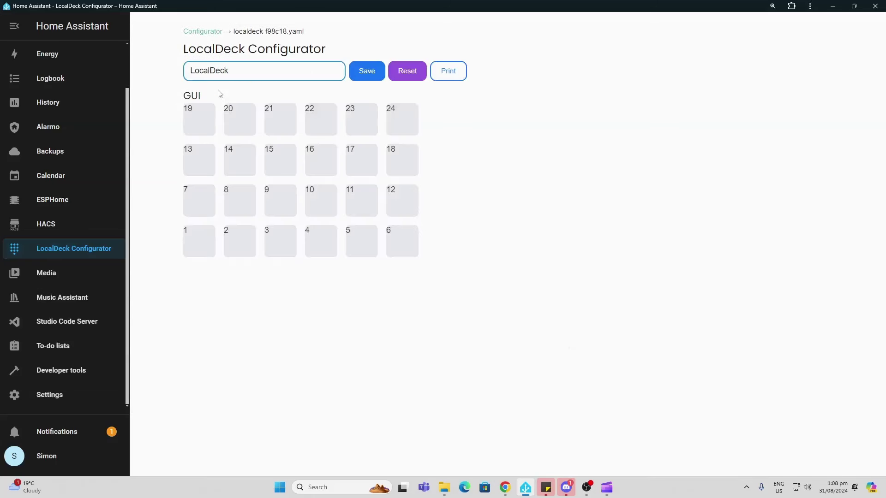
pyautogui.click(202, 245)
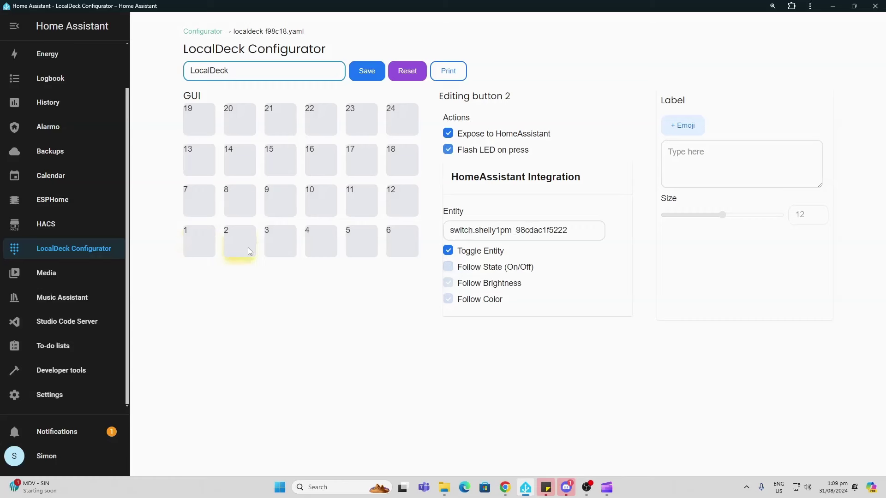
pyautogui.click(285, 247)
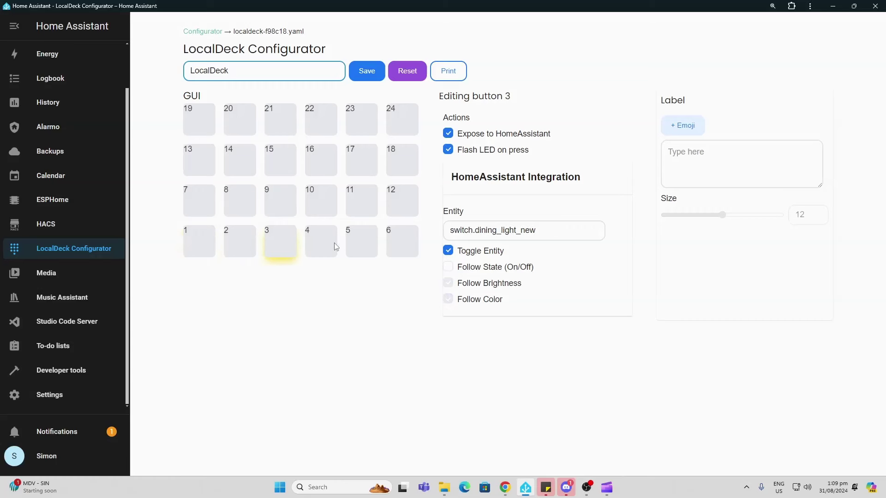
pyautogui.click(323, 243)
pyautogui.click(363, 243)
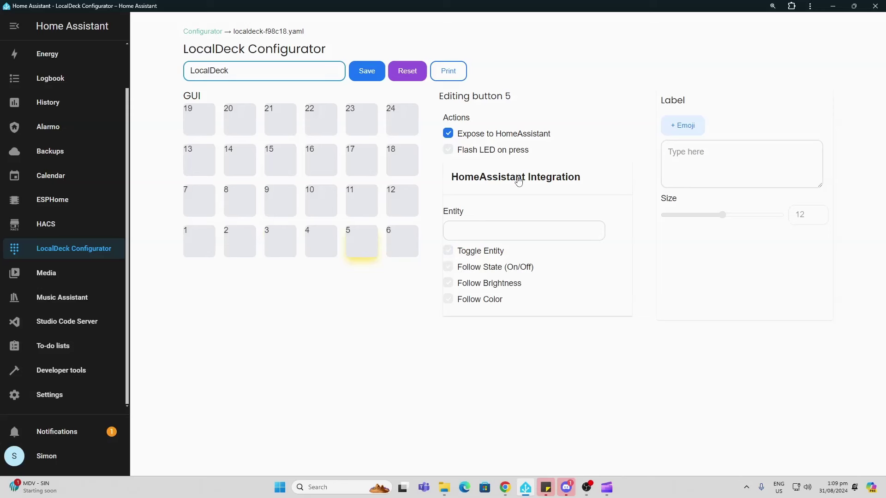
pyautogui.click(367, 73)
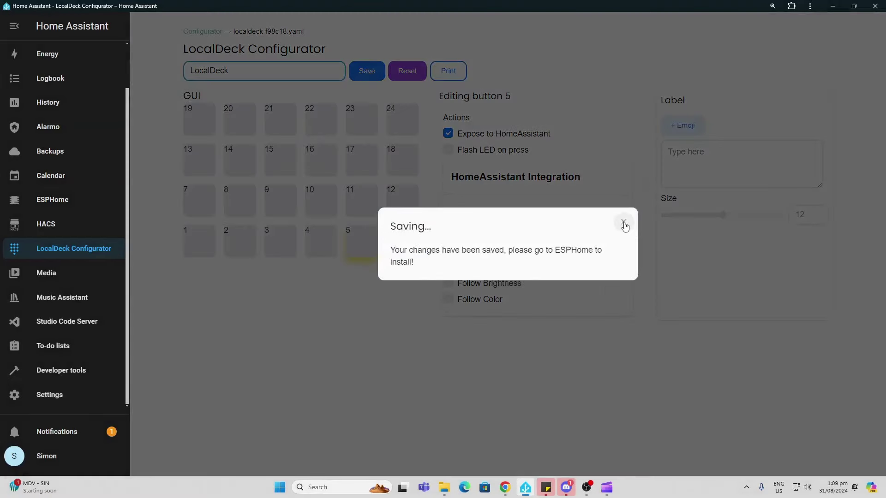
# Dismiss the save notice, switch to the ESPHome dashboard, and open the LocalDeck card's actions menu
pyautogui.click(624, 225)
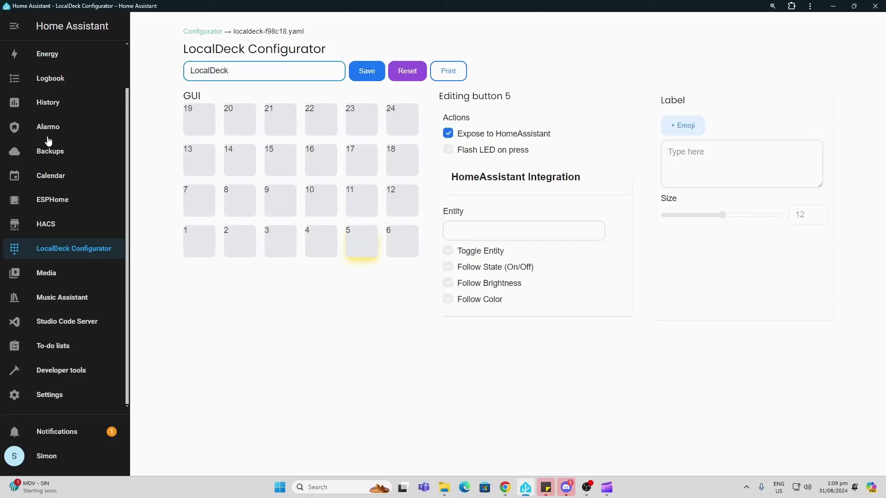
pyautogui.click(53, 202)
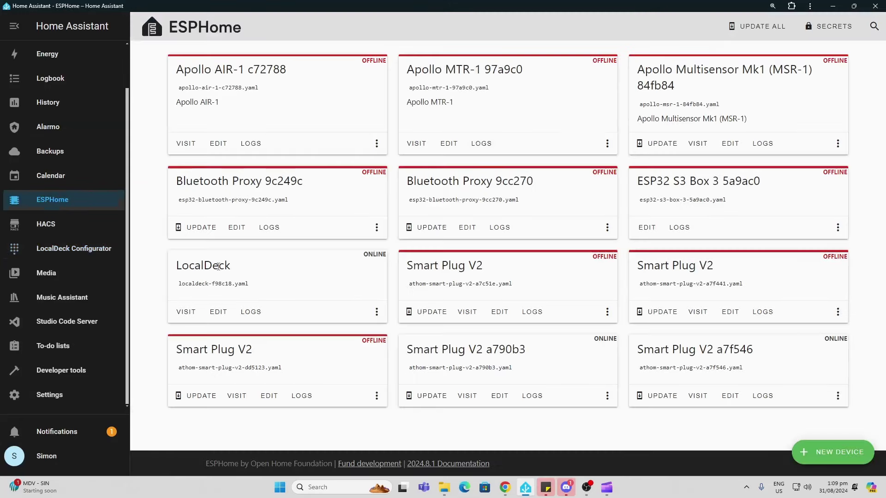
pyautogui.click(377, 312)
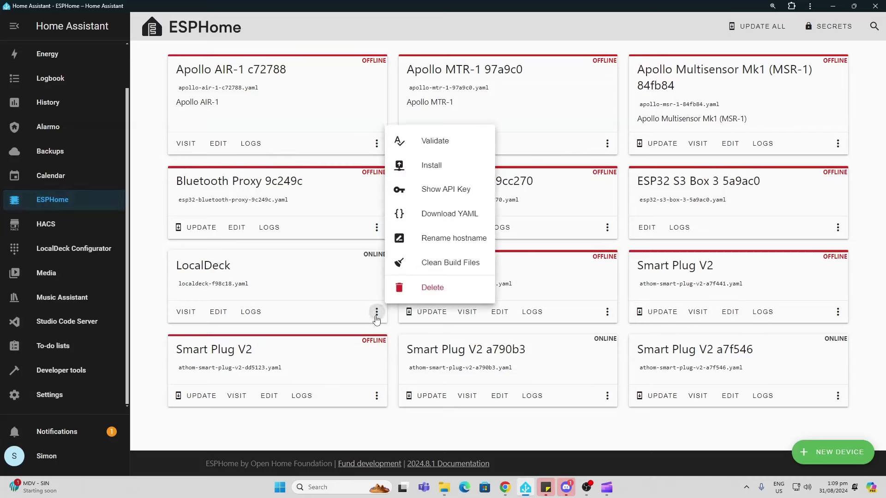